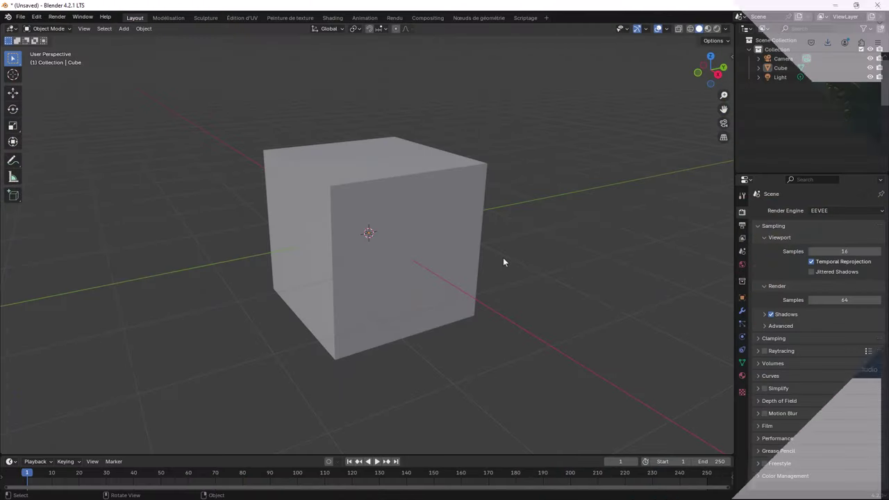
Open Blender's Preferences window.
{"action": "scroll", "coordinate": [503, 262], "scroll_direction": "up", "scroll_amount": 2}
{"action": "scroll", "coordinate": [503, 262], "scroll_direction": "down", "scroll_amount": 1}
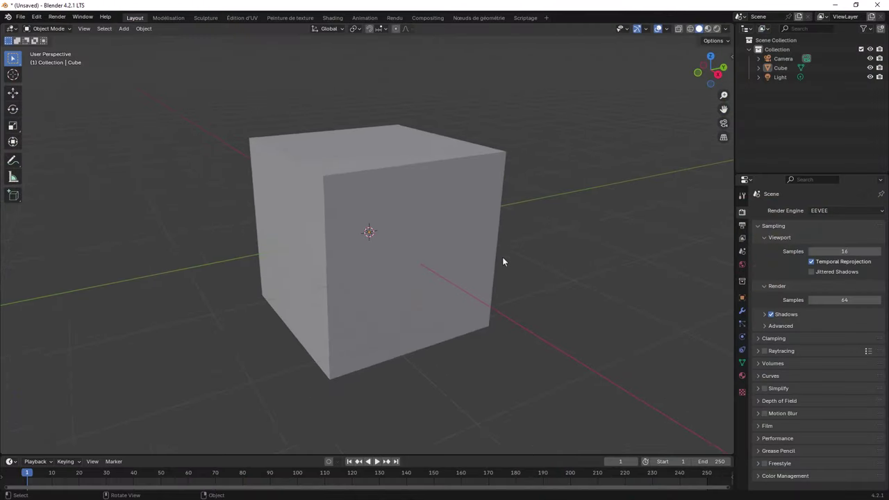
{"action": "middle_click_drag", "start_coordinate": [504, 248], "coordinate": [507, 250], "text": "shift"}
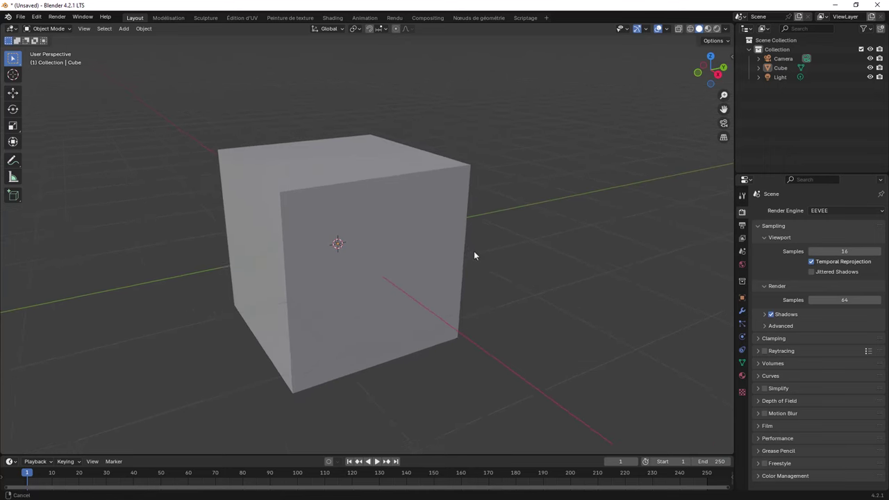
{"action": "left_click", "coordinate": [37, 17]}
{"action": "left_click", "coordinate": [58, 137]}
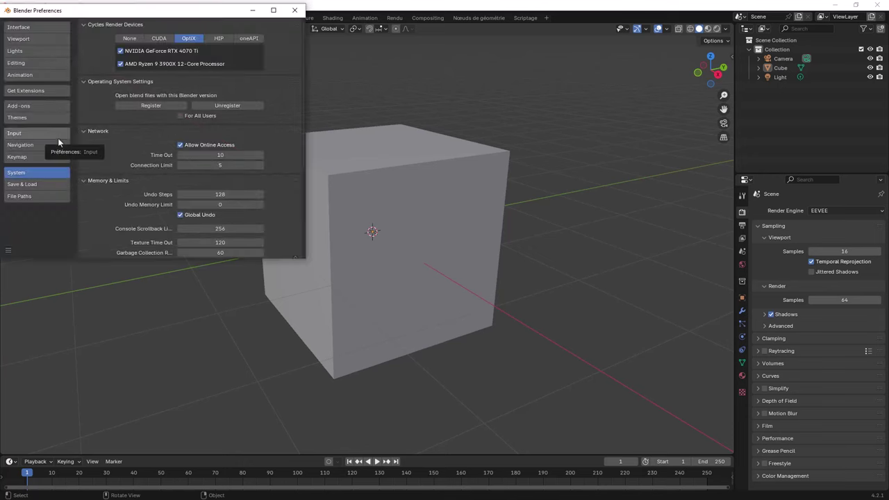
{"action": "left_click", "coordinate": [19, 105]}
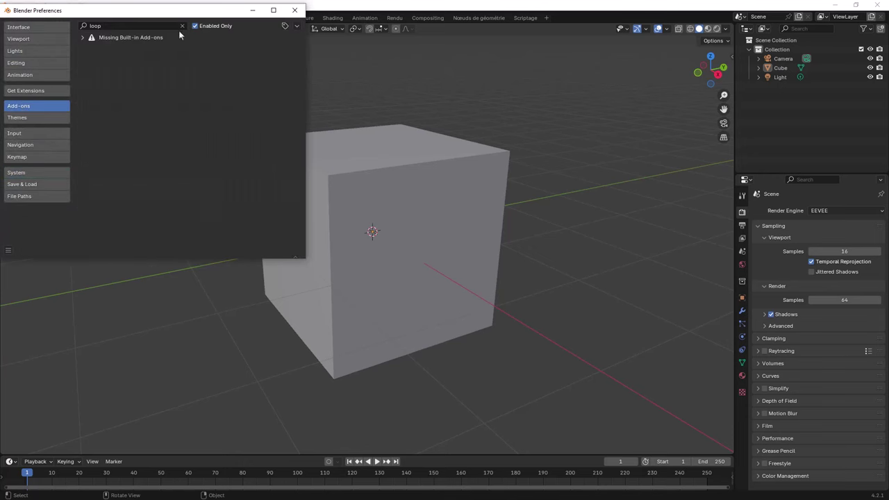
Turn interface translation on and back off to keep English, then close Preferences.
{"action": "left_click", "coordinate": [182, 26]}
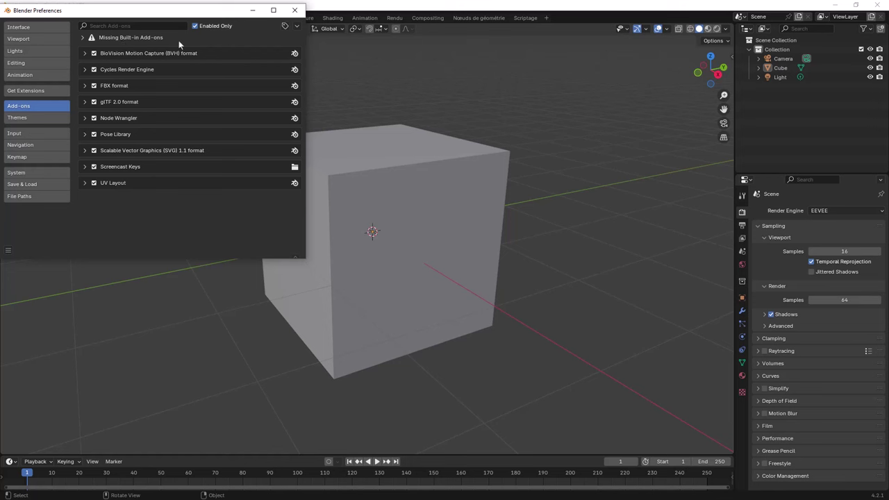
{"action": "left_click", "coordinate": [30, 174]}
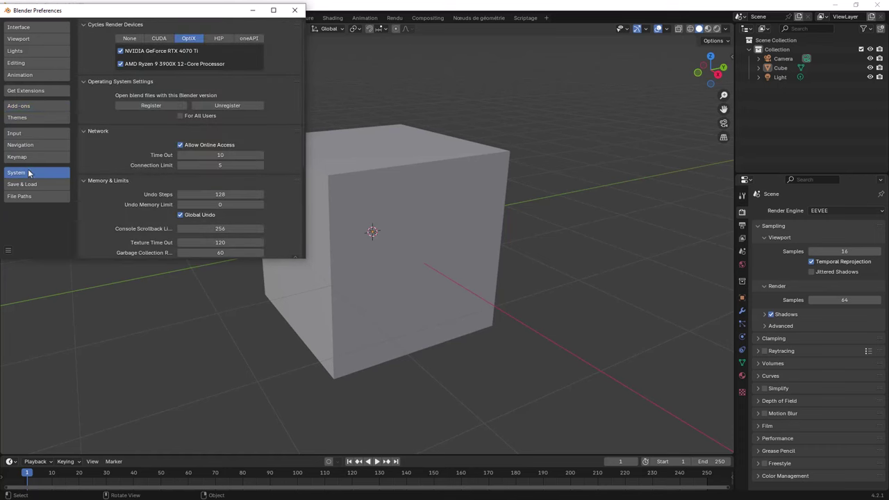
{"action": "left_click", "coordinate": [34, 27]}
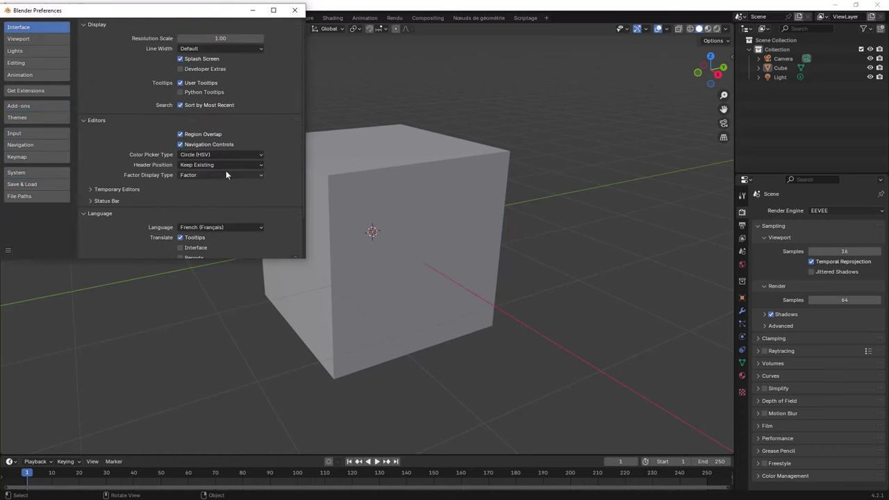
{"action": "scroll", "coordinate": [226, 170], "scroll_direction": "down", "scroll_amount": 3}
{"action": "left_click_drag", "start_coordinate": [182, 206], "coordinate": [182, 226]}
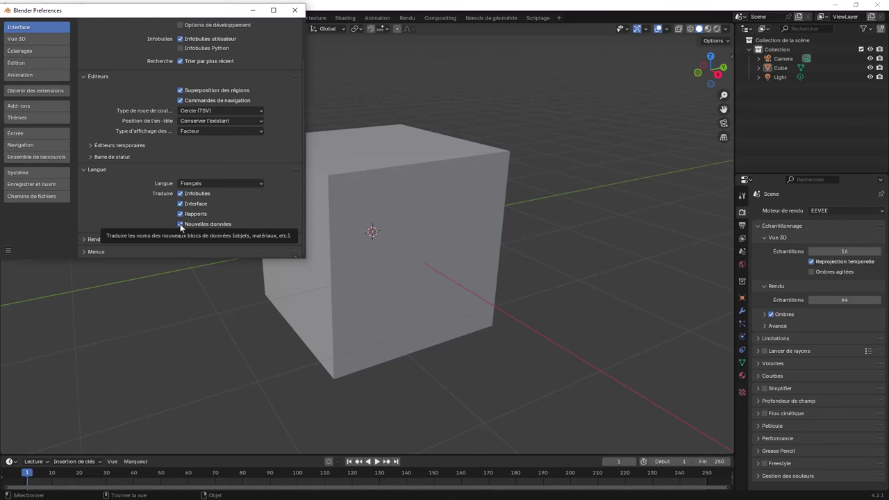
{"action": "left_click_drag", "start_coordinate": [180, 226], "coordinate": [180, 208]}
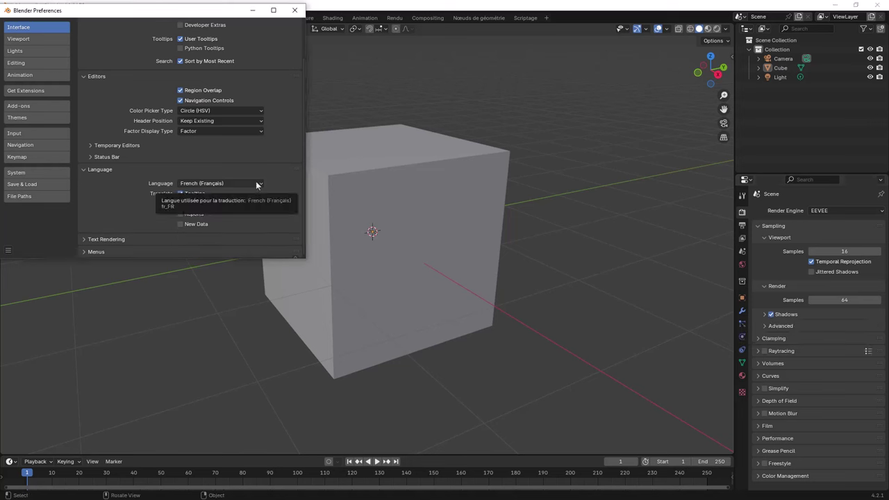
{"action": "left_click", "coordinate": [295, 10]}
Select the cube and switch it into Edit Mode.
{"action": "mouse_move", "coordinate": [308, 33]}
{"action": "middle_mouse_down"}
{"action": "mouse_move", "coordinate": [390, 161]}
{"action": "mouse_move", "coordinate": [381, 161]}
{"action": "mouse_move", "coordinate": [398, 160]}
{"action": "middle_mouse_up"}
{"action": "left_click", "coordinate": [395, 210]}
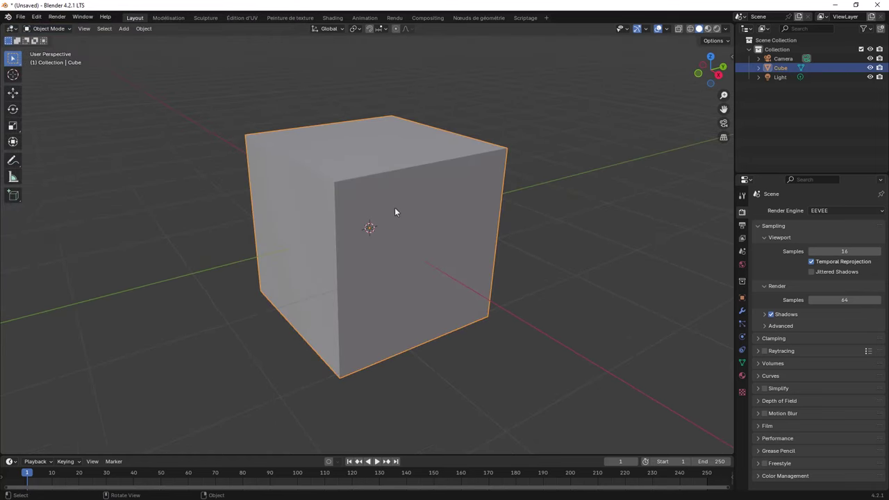
{"action": "mouse_move", "coordinate": [398, 210]}
{"action": "middle_mouse_down"}
{"action": "mouse_move", "coordinate": [364, 209]}
{"action": "mouse_move", "coordinate": [371, 191]}
{"action": "mouse_move", "coordinate": [356, 192]}
{"action": "middle_mouse_up"}
{"action": "key", "text": "Tab"}
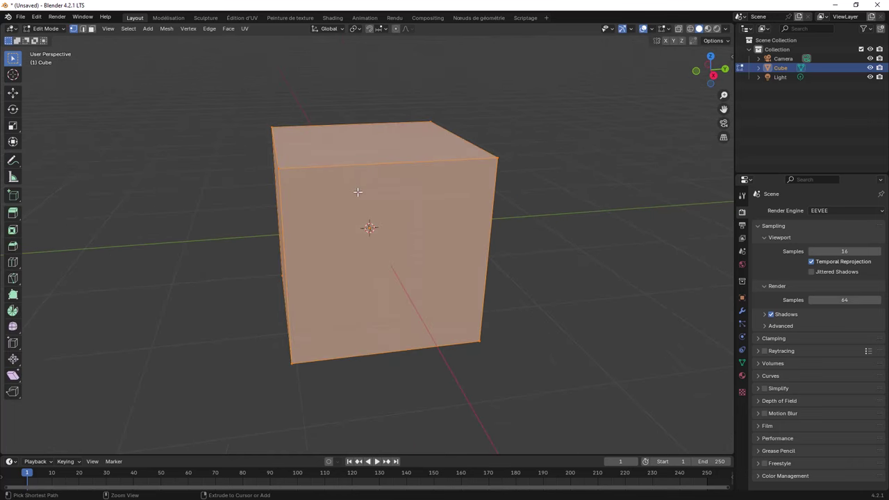
Add a centred vertical loop cut through the middle of the cube.
{"action": "key", "text": "ctrl+r"}
{"action": "left_click", "coordinate": [368, 169]}
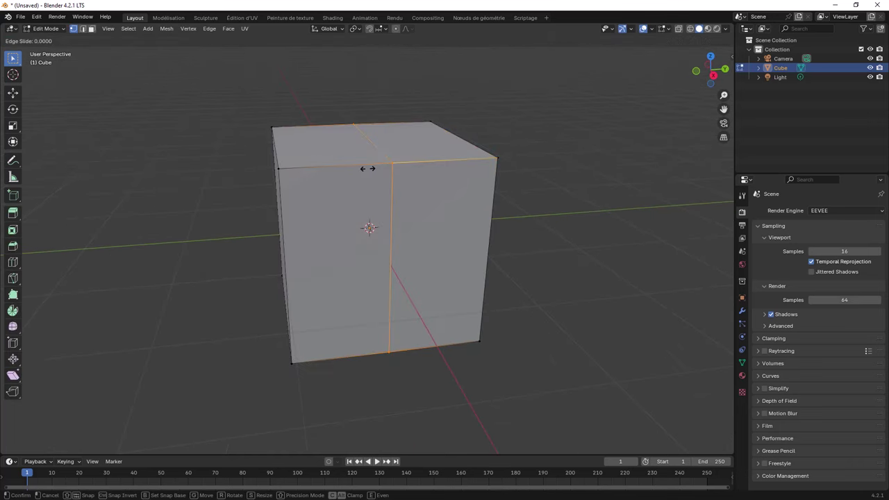
{"action": "right_click", "coordinate": [369, 168]}
{"action": "middle_click_drag", "start_coordinate": [368, 200], "coordinate": [371, 235]}
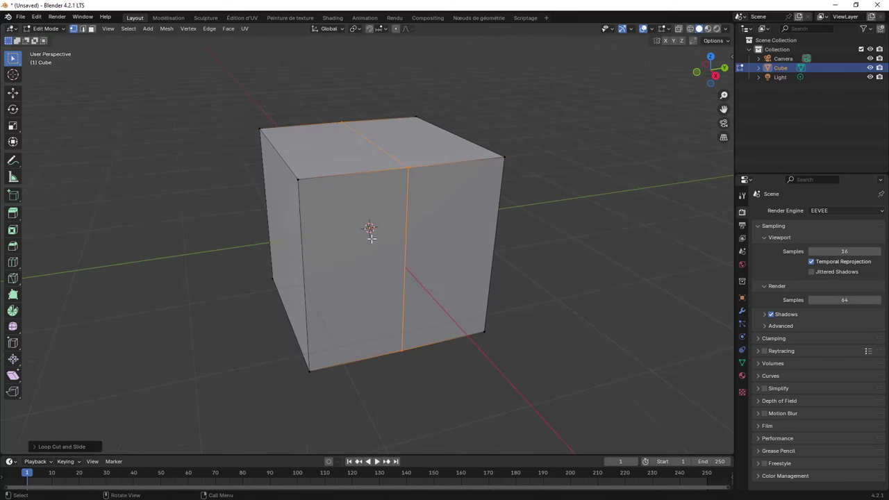
{"action": "key", "text": "ctrl+f"}
{"action": "key", "text": "Escape"}
Add a centred horizontal loop cut, then select the vertical edge loop over the top.
{"action": "key", "text": "ctrl+r"}
{"action": "left_click", "coordinate": [308, 268]}
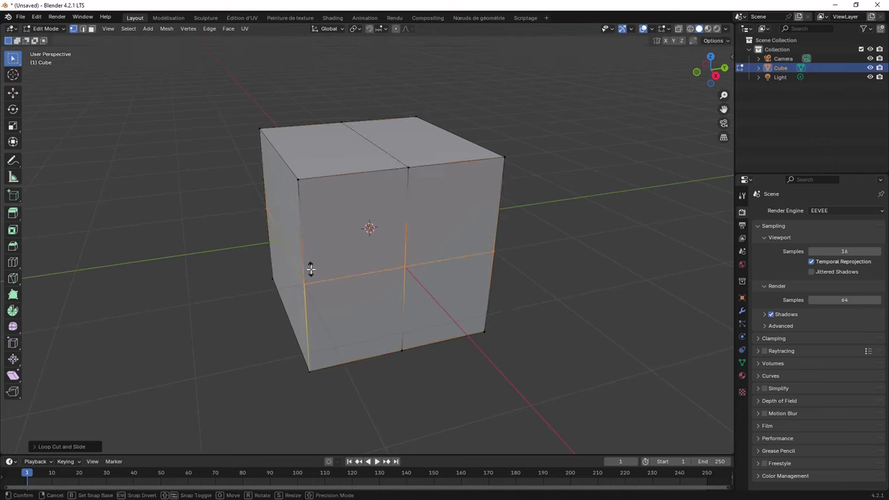
{"action": "right_click", "coordinate": [294, 253]}
{"action": "mouse_move", "coordinate": [294, 252]}
{"action": "middle_mouse_down"}
{"action": "mouse_move", "coordinate": [421, 240]}
{"action": "mouse_move", "coordinate": [260, 248]}
{"action": "middle_mouse_up"}
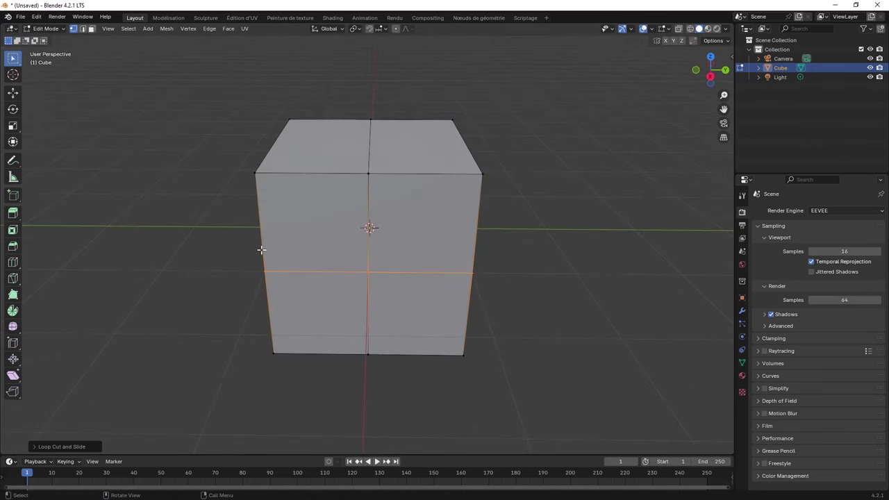
{"action": "left_click", "coordinate": [368, 190], "text": "alt+shift"}
{"action": "mouse_move", "coordinate": [399, 199]}
{"action": "middle_mouse_down"}
{"action": "mouse_move", "coordinate": [370, 202]}
{"action": "mouse_move", "coordinate": [369, 194]}
{"action": "middle_mouse_up"}
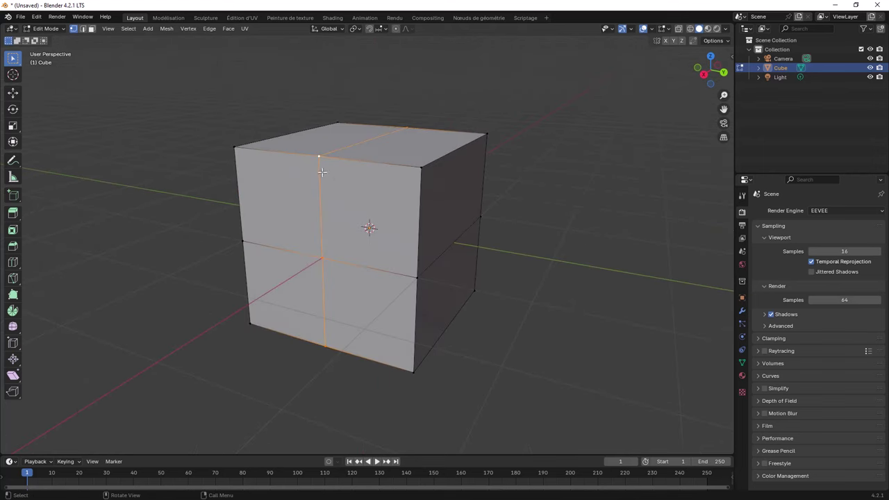
{"action": "right_click", "coordinate": [320, 174]}
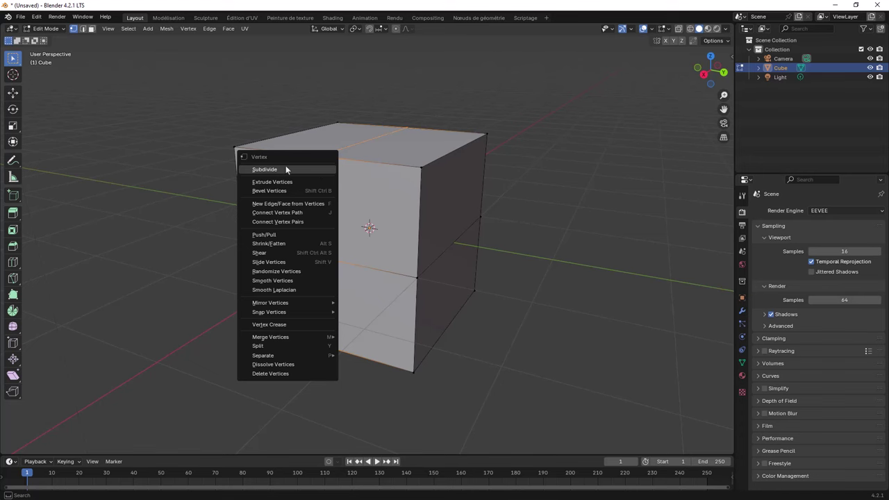
{"action": "middle_click_drag", "start_coordinate": [494, 164], "coordinate": [431, 174]}
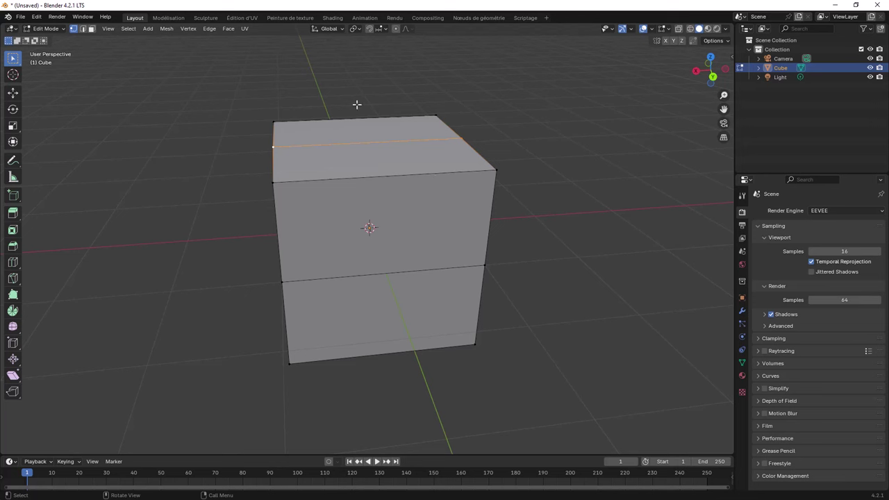
{"action": "left_click", "coordinate": [166, 31]}
{"action": "mouse_move", "coordinate": [185, 39]}
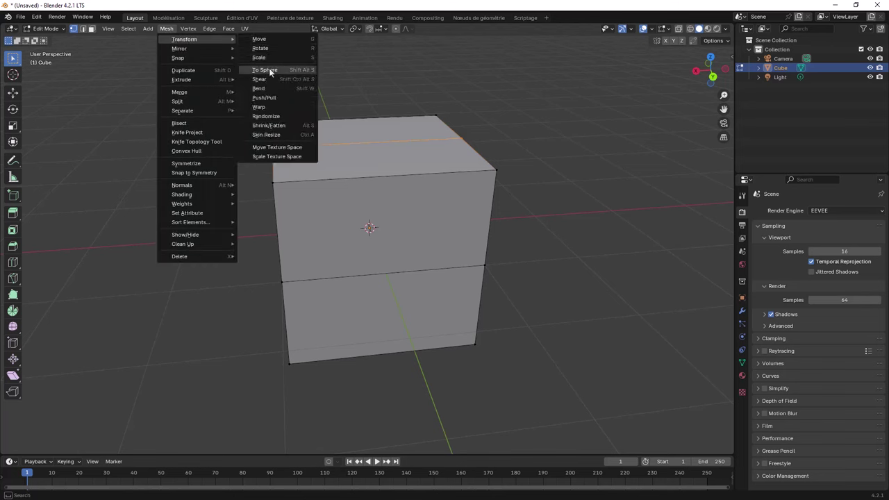
{"action": "left_click", "coordinate": [264, 70]}
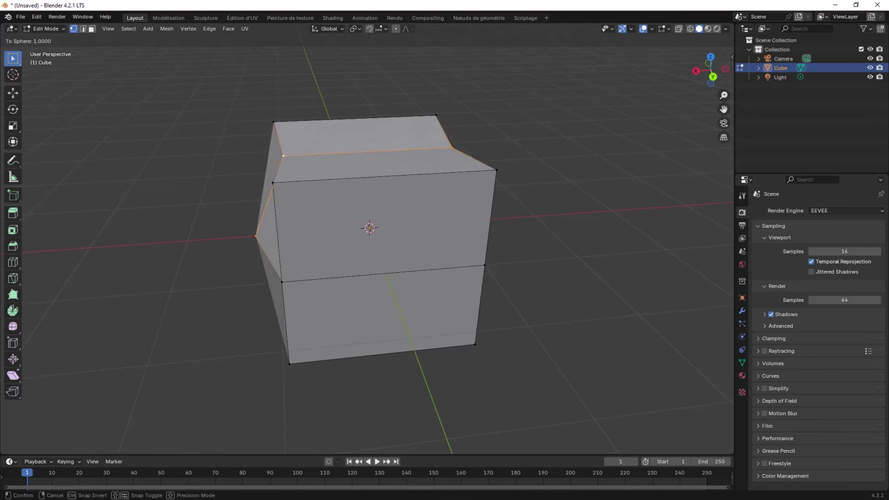
{"action": "key", "text": "Escape"}
{"action": "middle_click_drag", "start_coordinate": [513, 245], "coordinate": [525, 244]}
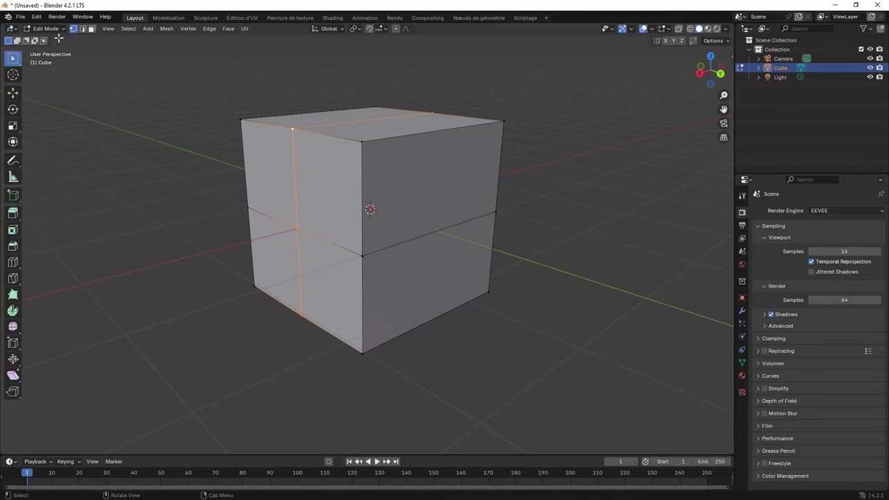
{"action": "left_click", "coordinate": [36, 17]}
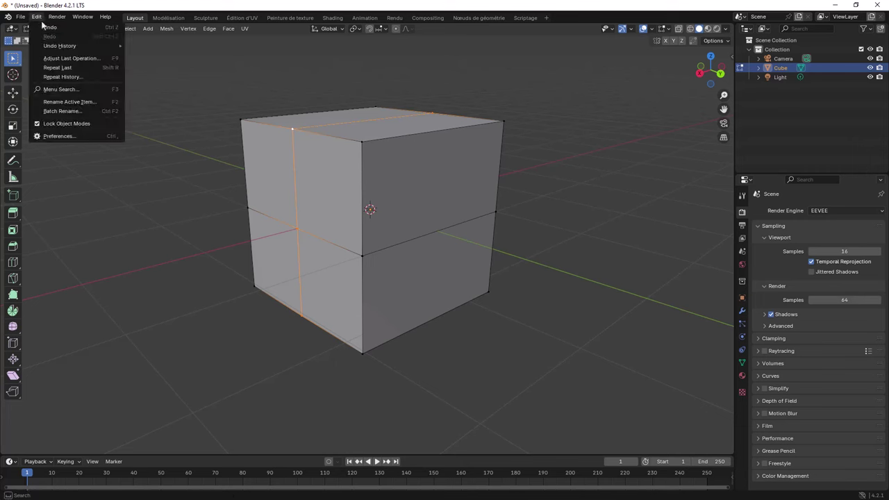
Filter the Add-ons preferences by 'node' and expand Missing Built-in Add-ons to reveal LoopTools.
{"action": "left_click", "coordinate": [59, 136]}
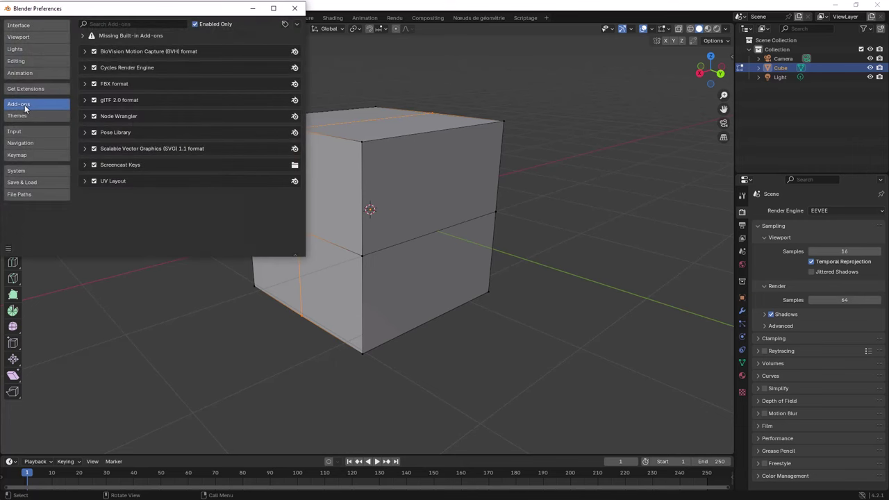
{"action": "left_click", "coordinate": [101, 25]}
{"action": "type", "text": "node"}
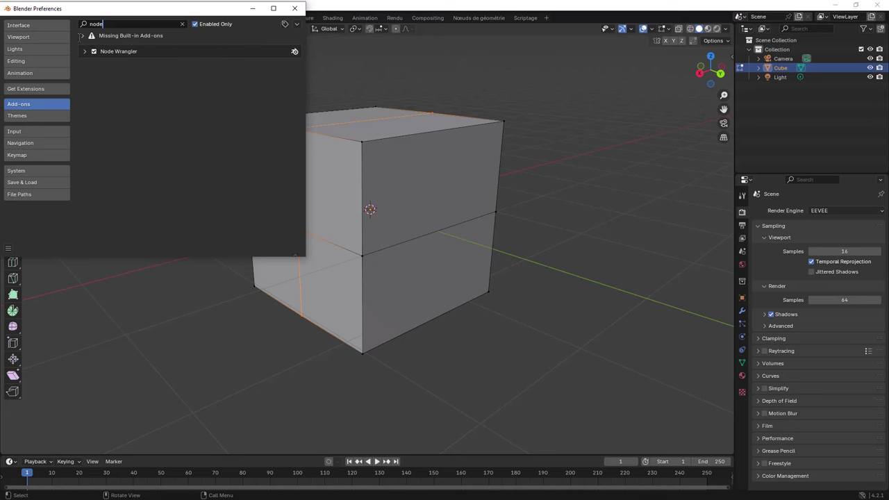
{"action": "left_click", "coordinate": [82, 36]}
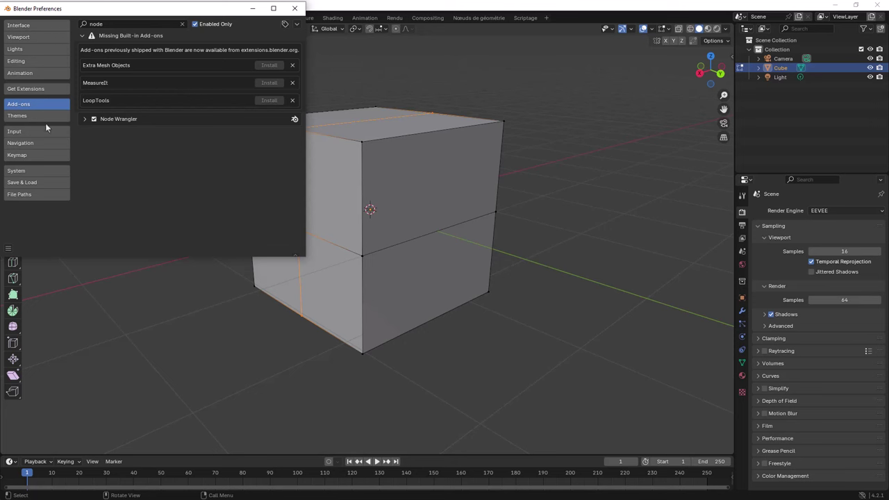
Enable Allow Online Access under System > Network, then return to the Add-ons list.
{"action": "left_click", "coordinate": [21, 174]}
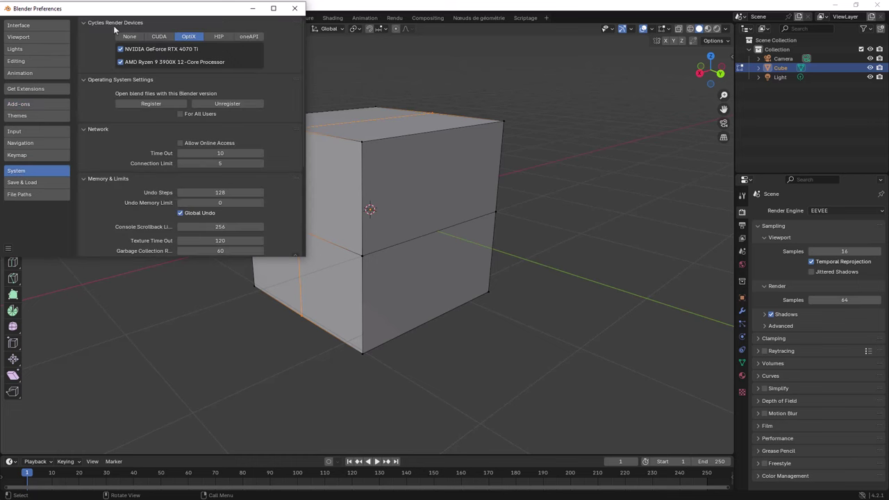
{"action": "left_click", "coordinate": [197, 38]}
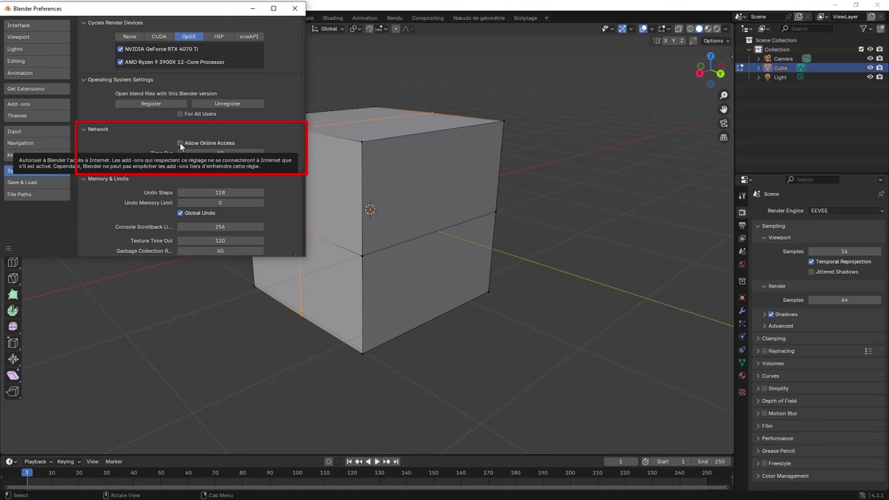
{"action": "left_click", "coordinate": [180, 143]}
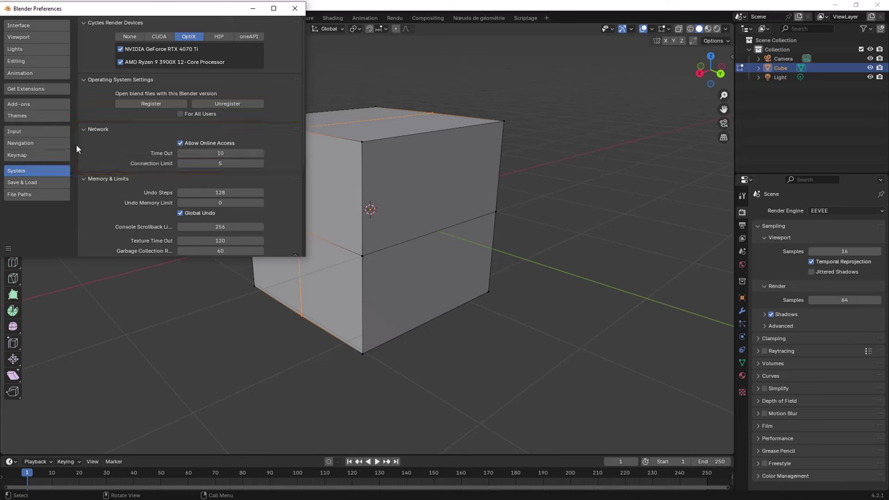
{"action": "left_click", "coordinate": [29, 104]}
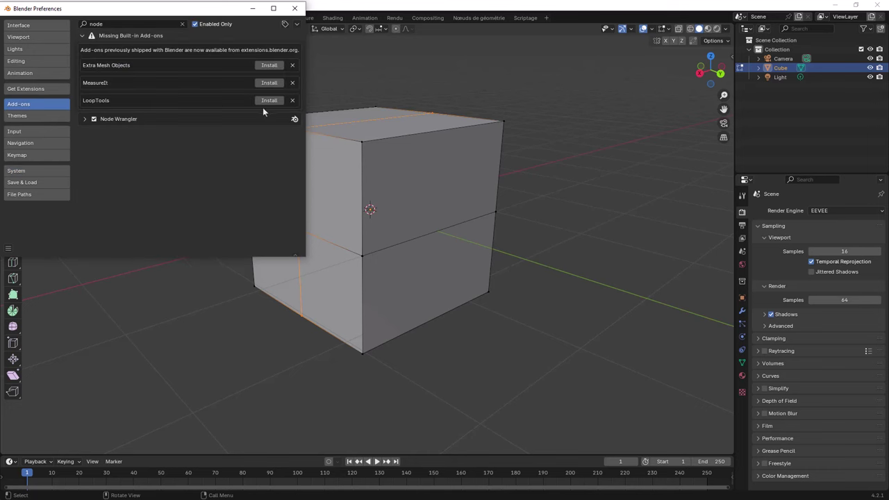
Recheck the System settings, then install LoopTools from the Missing Built-in Add-ons list.
{"action": "left_click", "coordinate": [21, 172]}
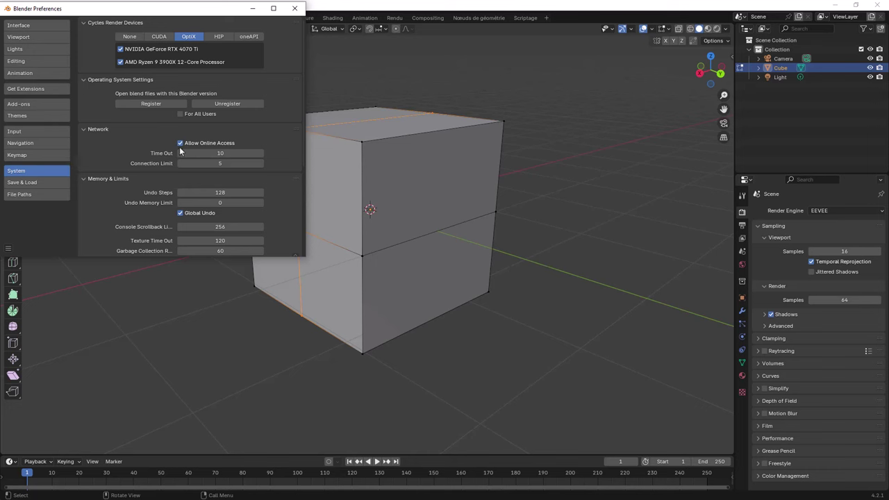
{"action": "left_click", "coordinate": [32, 105]}
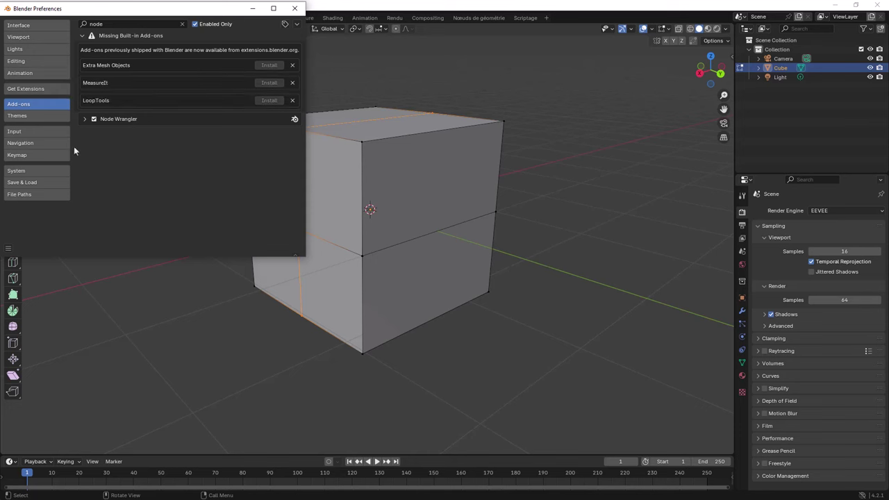
{"action": "left_click", "coordinate": [24, 172]}
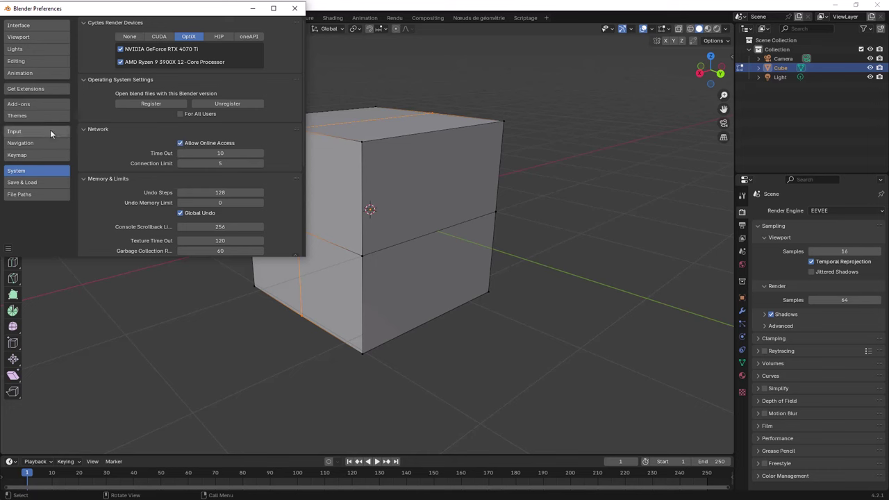
{"action": "left_click", "coordinate": [29, 104]}
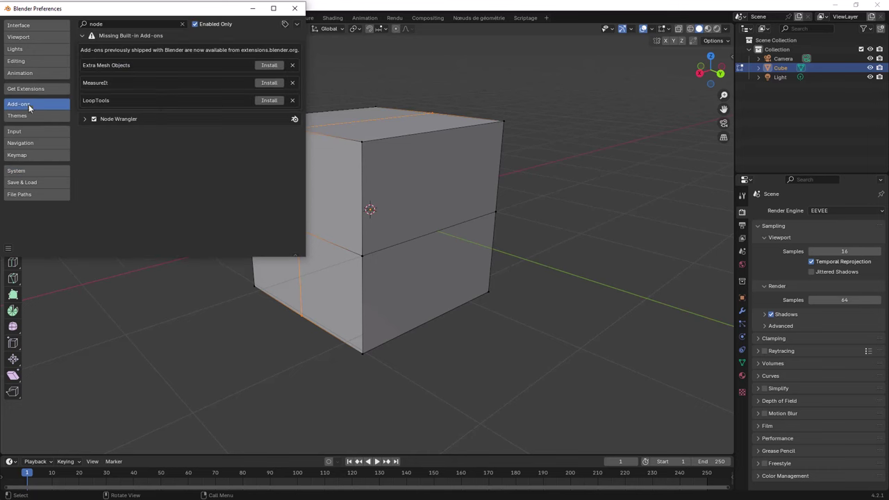
{"action": "left_click", "coordinate": [269, 101]}
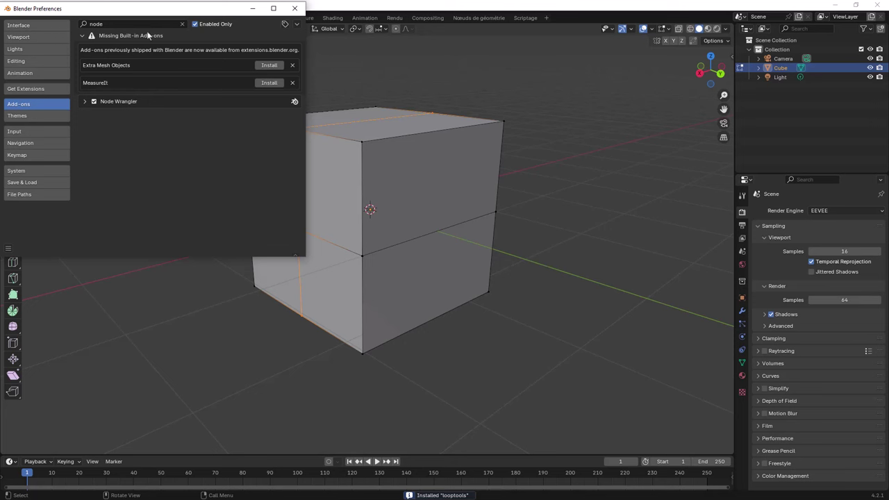
Filter add-ons by 'loop' and expand LoopTools to show its version 4.7.7 details.
{"action": "left_click", "coordinate": [123, 25]}
{"action": "key", "text": "BackSpace"}
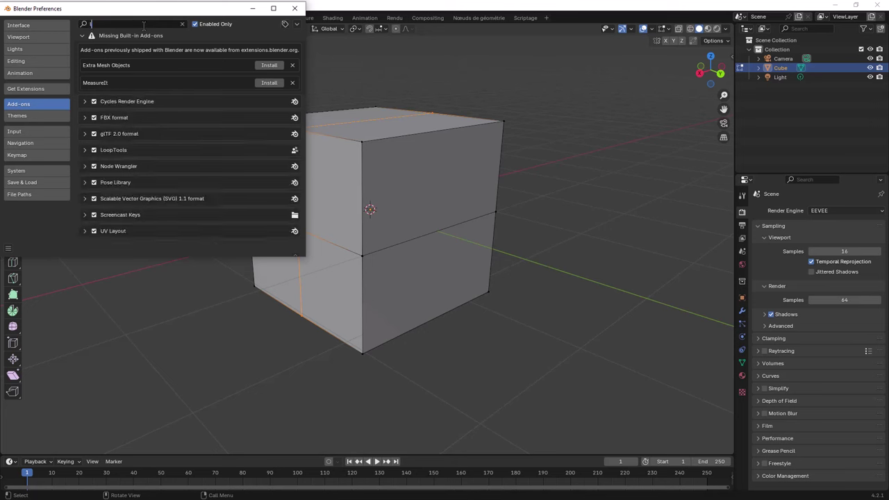
{"action": "type", "text": "loop"}
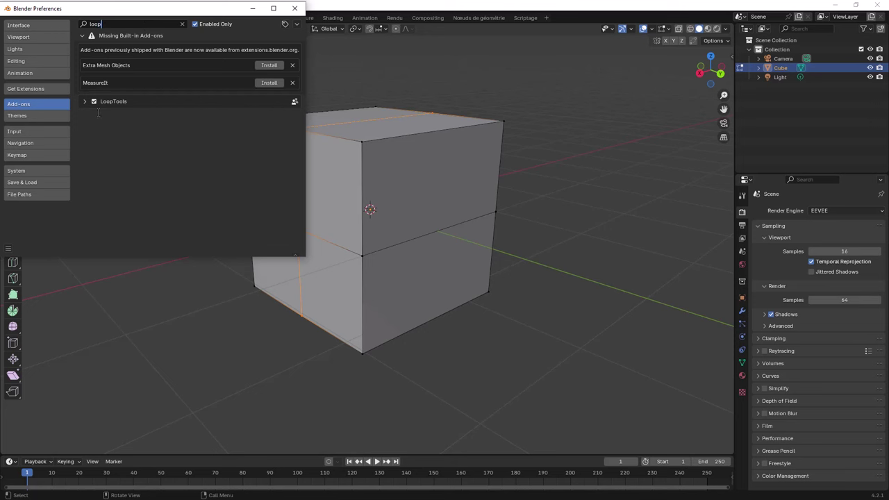
{"action": "left_click", "coordinate": [84, 103]}
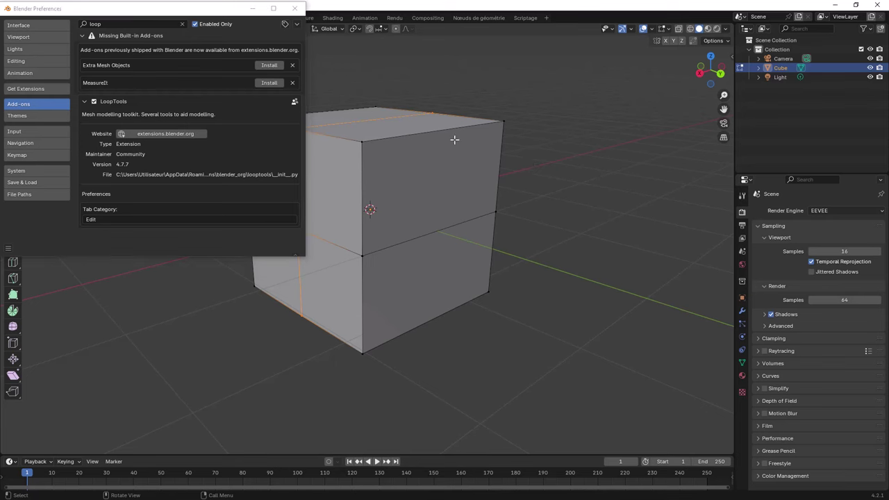
Switch to Edge select mode and apply LoopTools Circle to the selected edge loop.
{"action": "left_click", "coordinate": [295, 9]}
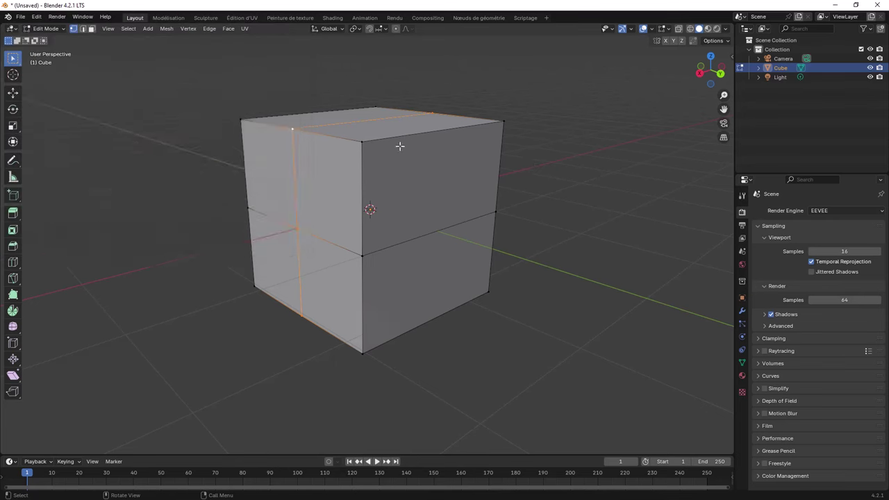
{"action": "middle_click_drag", "start_coordinate": [399, 145], "coordinate": [295, 148]}
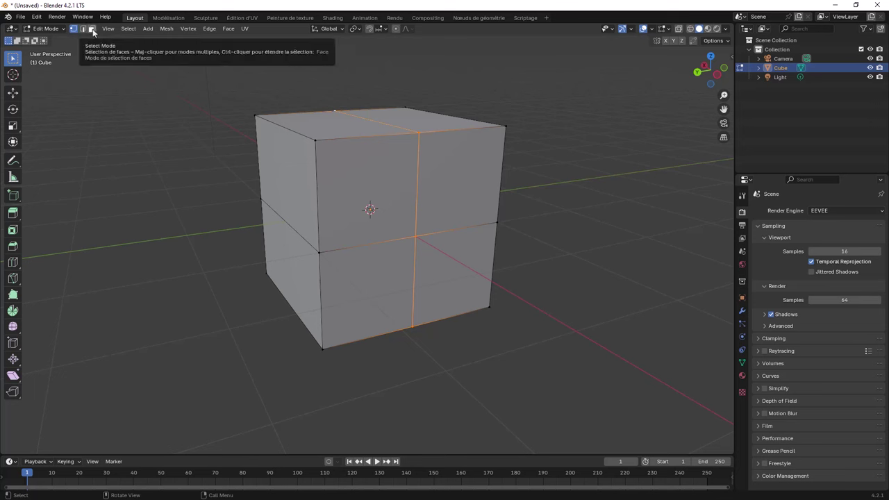
{"action": "left_click", "coordinate": [82, 29], "text": "shift"}
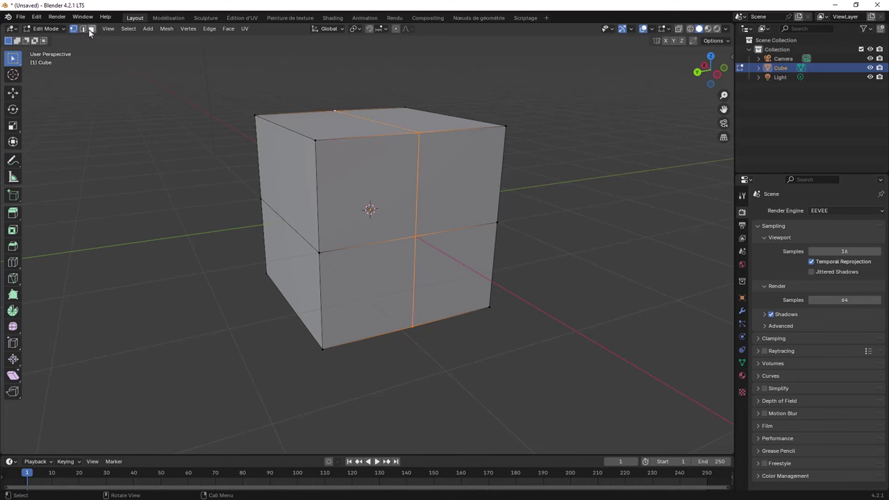
{"action": "right_click", "coordinate": [417, 159]}
{"action": "mouse_move", "coordinate": [375, 146]}
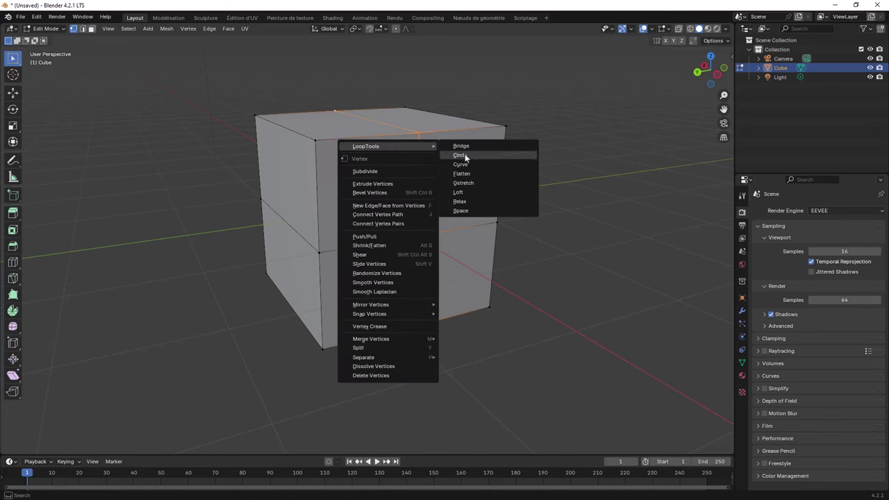
{"action": "left_click", "coordinate": [460, 155]}
{"action": "mouse_move", "coordinate": [385, 170]}
{"action": "middle_mouse_down"}
{"action": "mouse_move", "coordinate": [345, 177]}
{"action": "mouse_move", "coordinate": [482, 176]}
{"action": "mouse_move", "coordinate": [389, 181]}
{"action": "middle_mouse_up"}
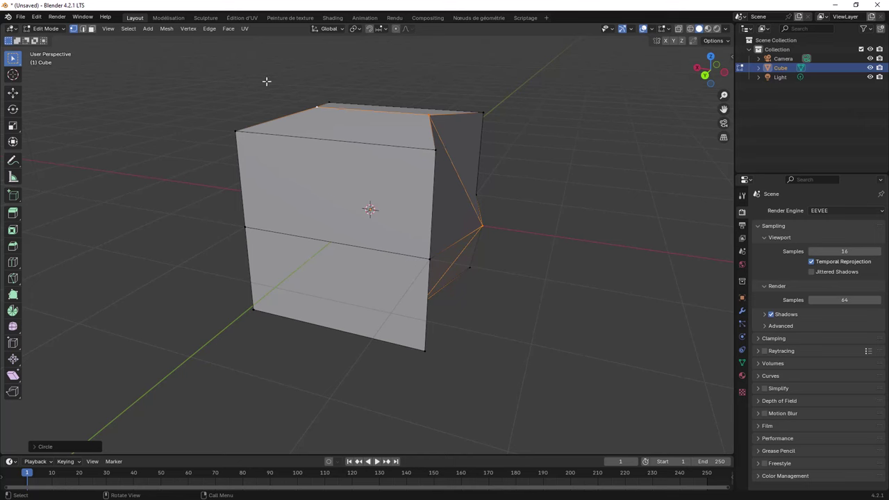
{"action": "middle_click_drag", "start_coordinate": [330, 140], "coordinate": [372, 143]}
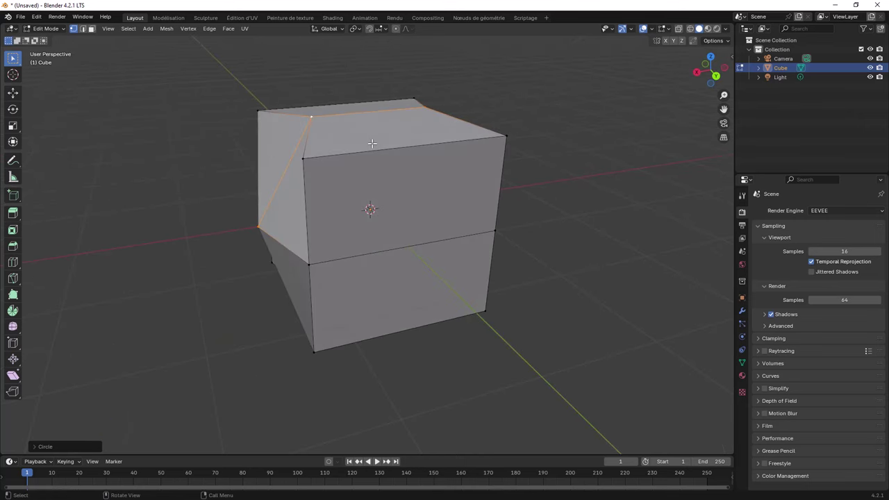
{"action": "mouse_move", "coordinate": [446, 146]}
{"action": "middle_mouse_down"}
{"action": "mouse_move", "coordinate": [417, 143]}
{"action": "mouse_move", "coordinate": [425, 138]}
{"action": "middle_mouse_up"}
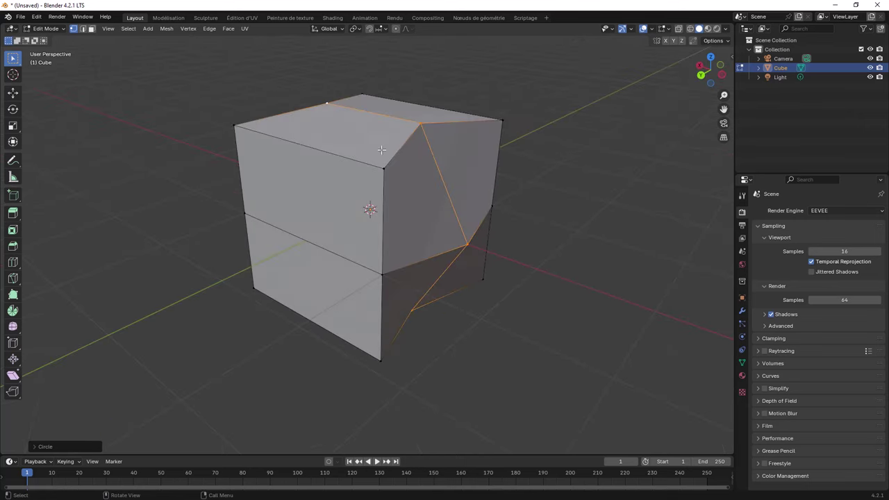
Apply LoopTools Circle again to the edge loop and orbit to inspect the lopsided cube.
{"action": "right_click", "coordinate": [426, 138]}
{"action": "mouse_move", "coordinate": [393, 138]}
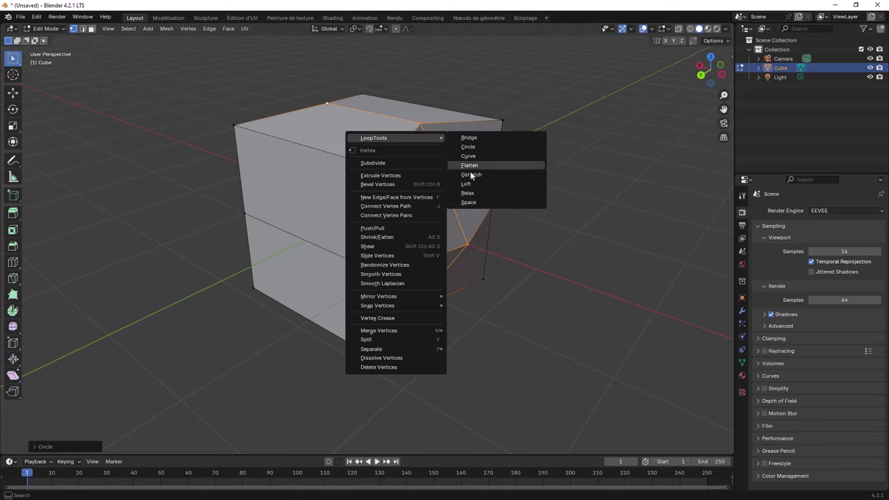
{"action": "left_click", "coordinate": [482, 147]}
{"action": "mouse_move", "coordinate": [482, 147]}
{"action": "middle_mouse_down"}
{"action": "mouse_move", "coordinate": [496, 141]}
{"action": "mouse_move", "coordinate": [429, 137]}
{"action": "middle_mouse_up"}
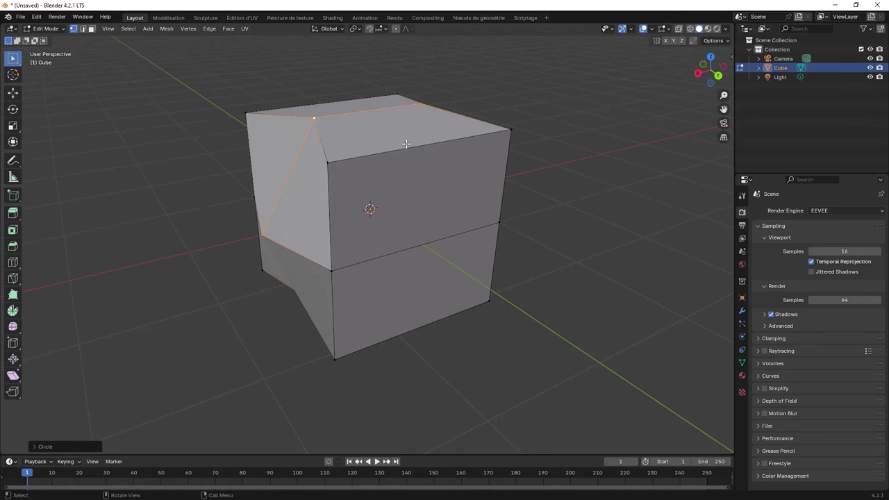
{"action": "mouse_move", "coordinate": [348, 135]}
{"action": "middle_mouse_down"}
{"action": "mouse_move", "coordinate": [365, 134]}
{"action": "mouse_move", "coordinate": [358, 140]}
{"action": "middle_mouse_up"}
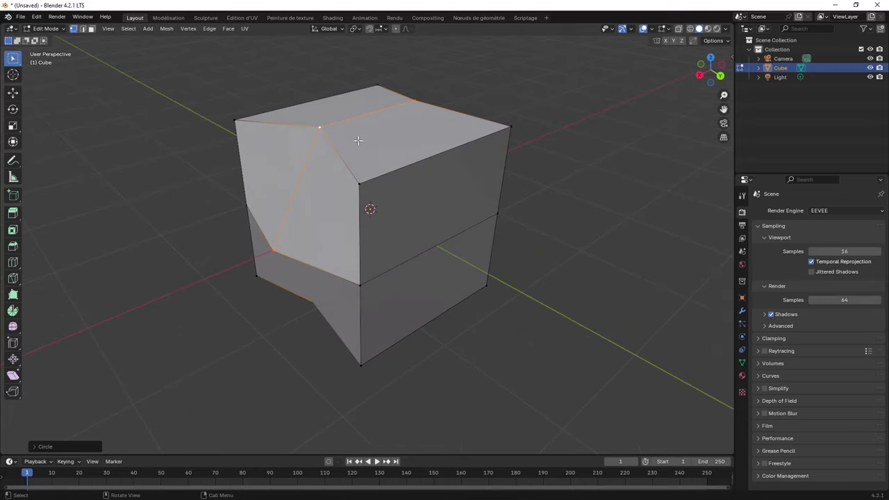
{"action": "mouse_move", "coordinate": [358, 140]}
{"action": "middle_mouse_down"}
{"action": "mouse_move", "coordinate": [273, 143]}
{"action": "mouse_move", "coordinate": [400, 141]}
{"action": "middle_mouse_up"}
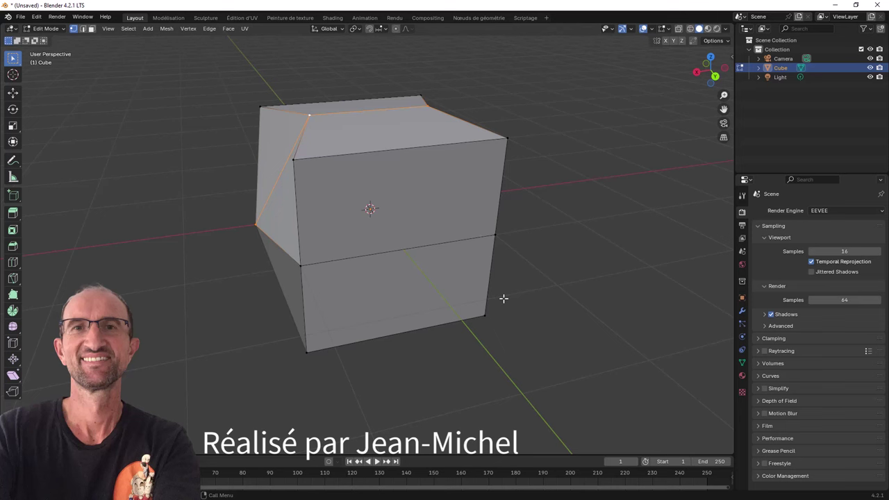
{"action": "middle_click_drag", "start_coordinate": [442, 296], "coordinate": [457, 288]}
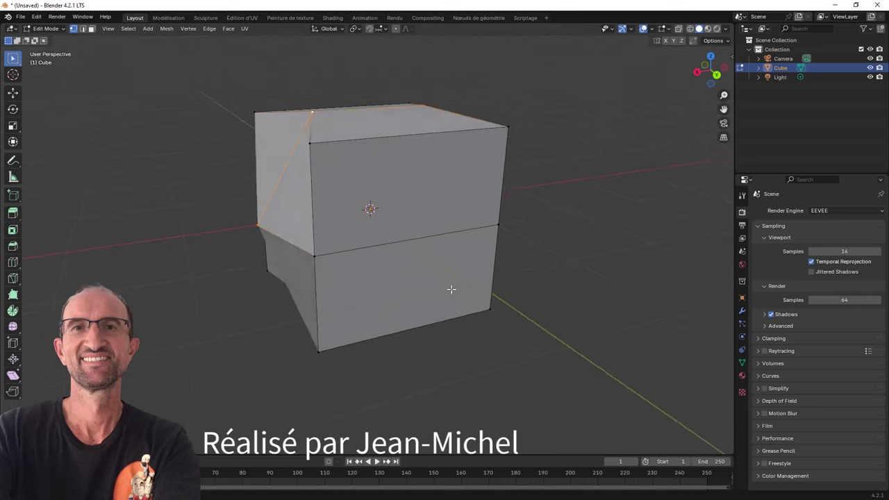